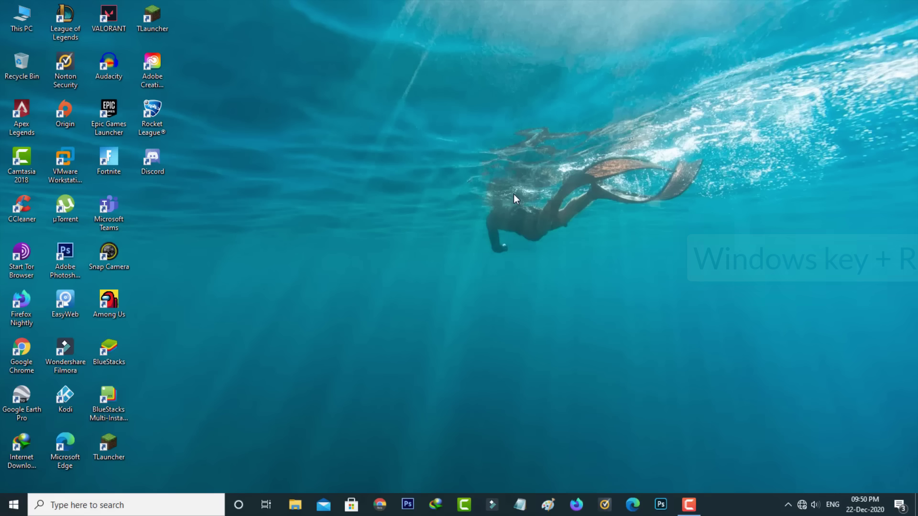
Run services.msc and locate the vgc service in the Services list
key("super+r")
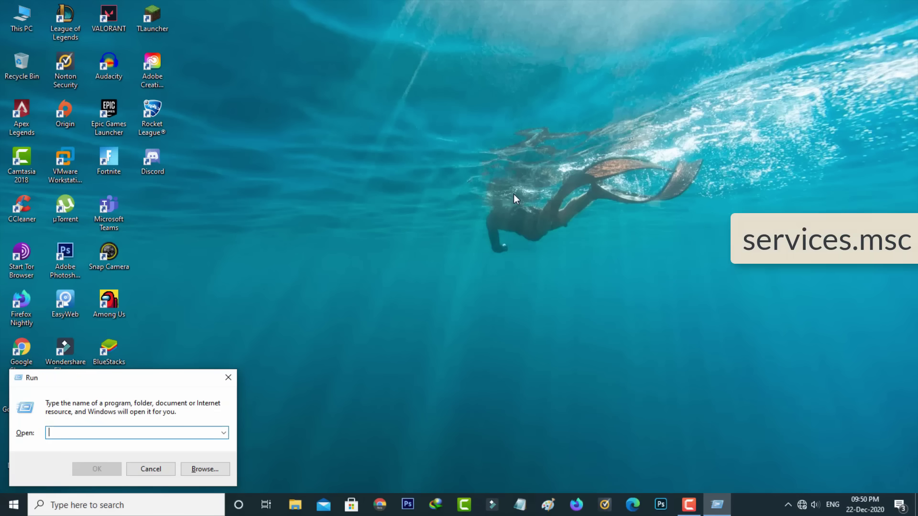
type("services.msc")
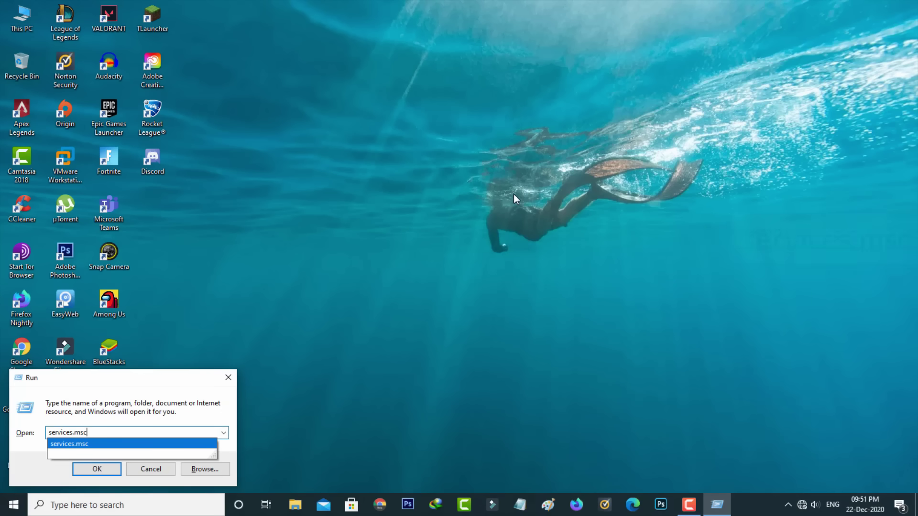
key("Return")
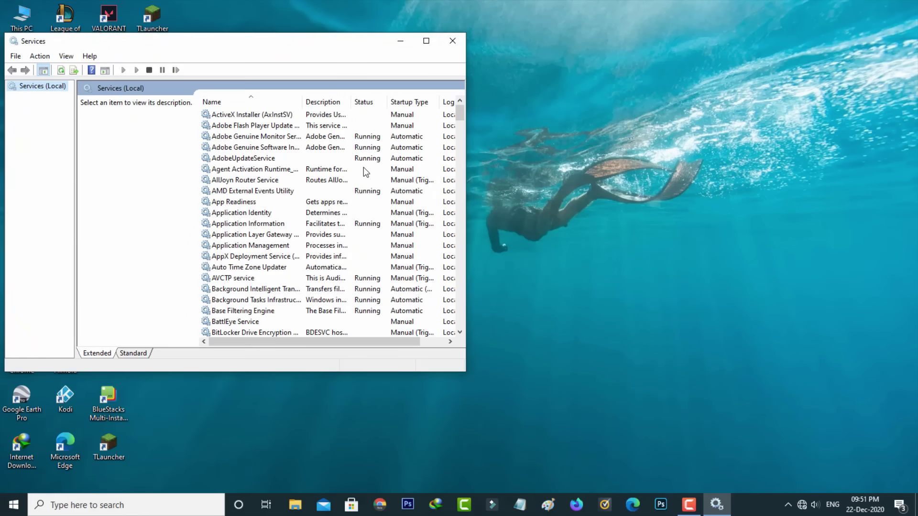
left_click(366, 170)
key("v")
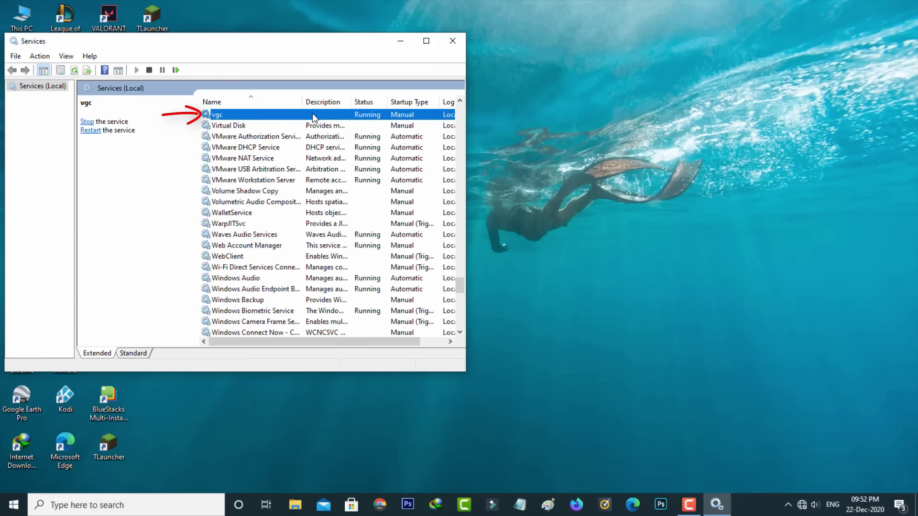
Set vgc's startup type to Automatic, start the service, apply the change, and close Services
double_click(313, 115)
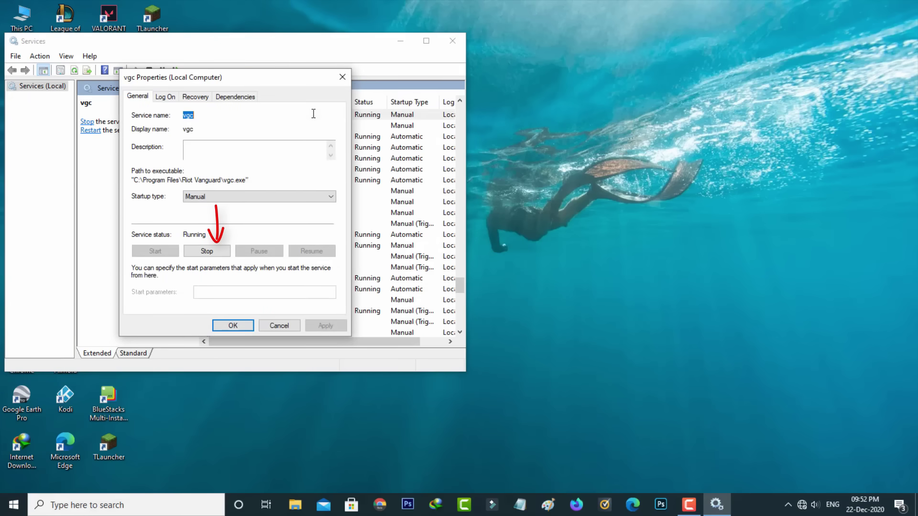
left_click(214, 250)
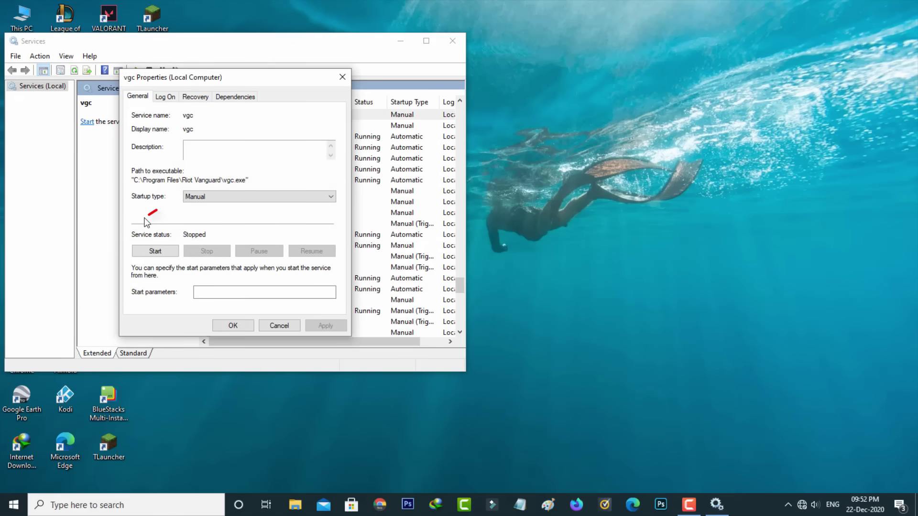
left_click(221, 199)
left_click(222, 214)
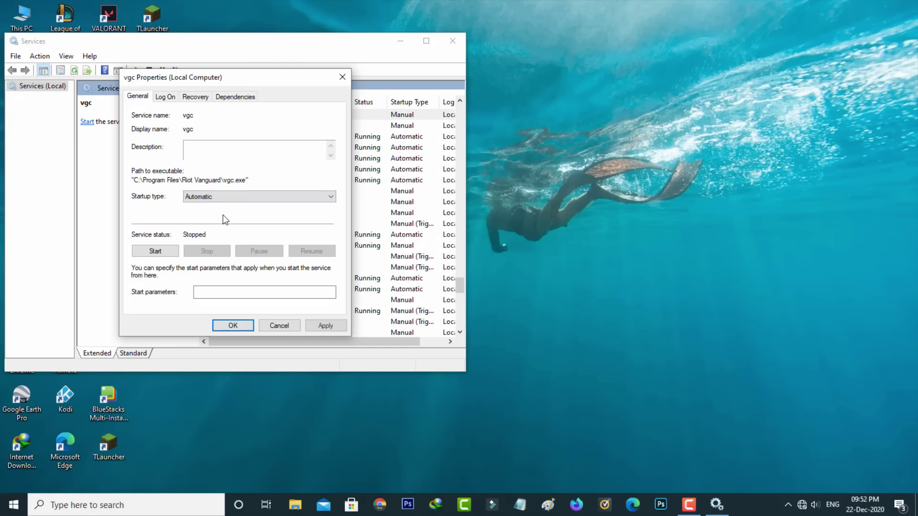
left_click(161, 249)
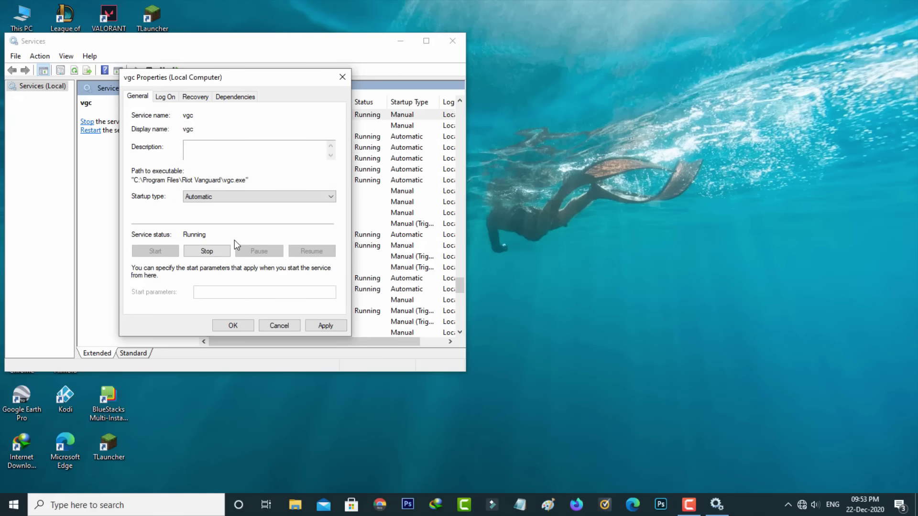
left_click(326, 326)
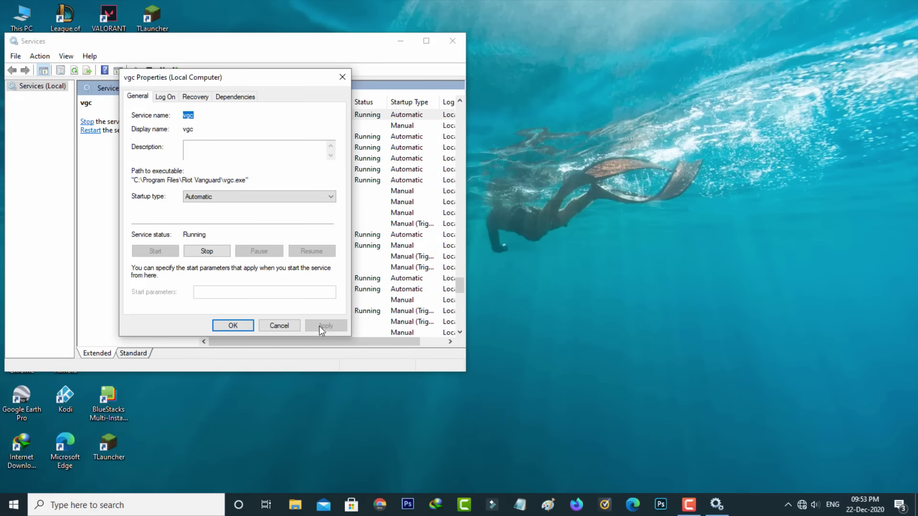
left_click(232, 325)
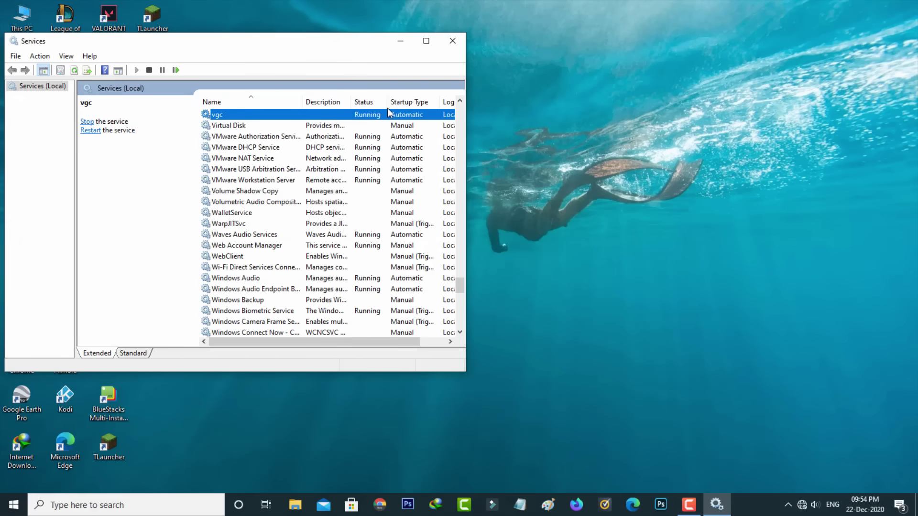
left_click(455, 42)
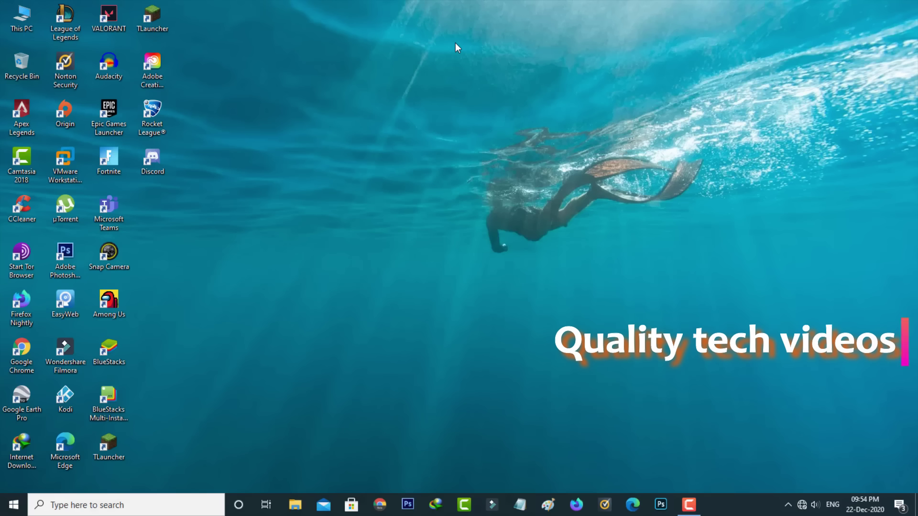
Browse from This PC into C:\Riot Games\VALORANT\live
double_click(22, 16)
left_click(455, 170)
double_click(455, 171)
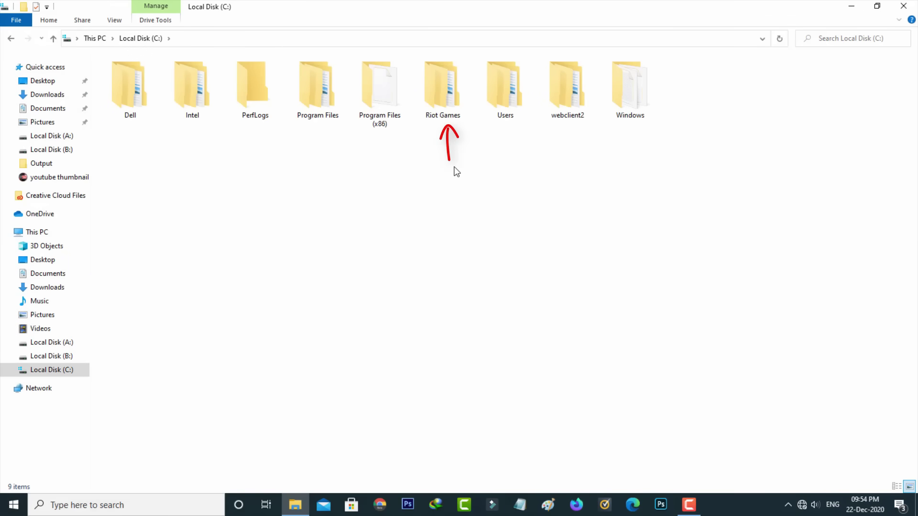
double_click(463, 98)
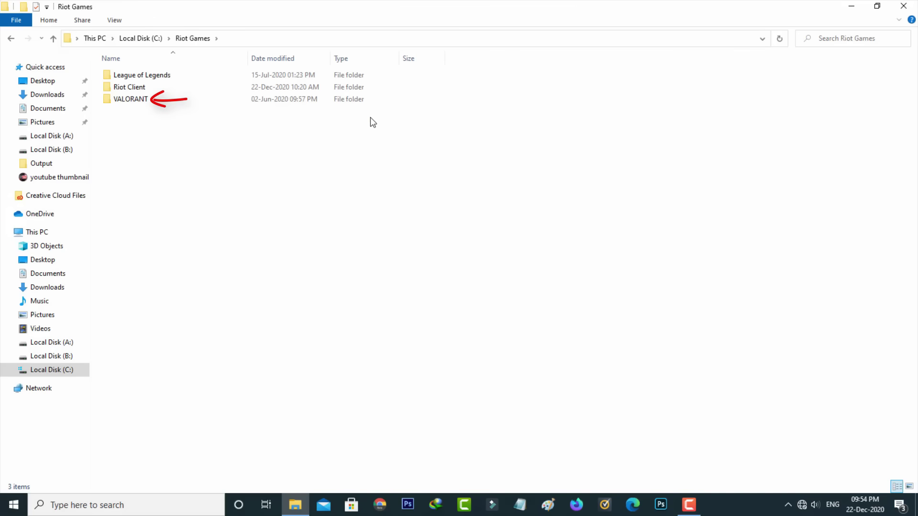
double_click(342, 100)
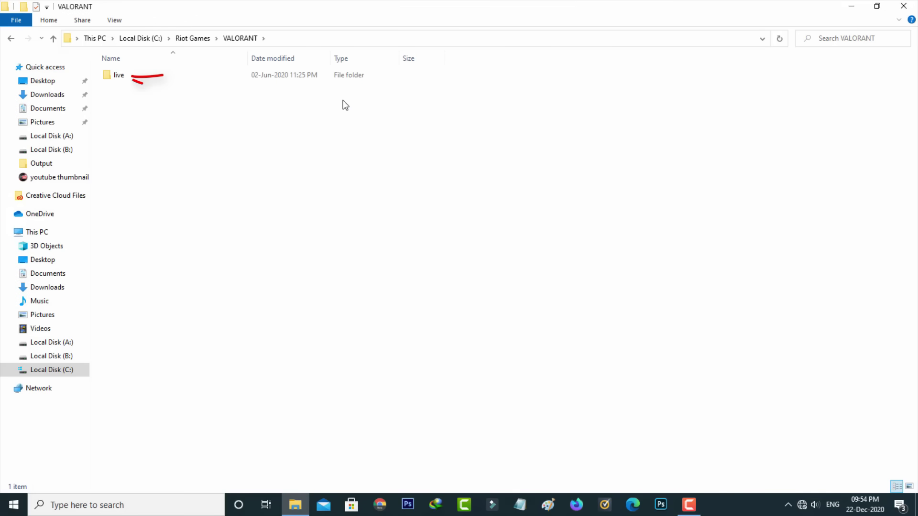
double_click(334, 79)
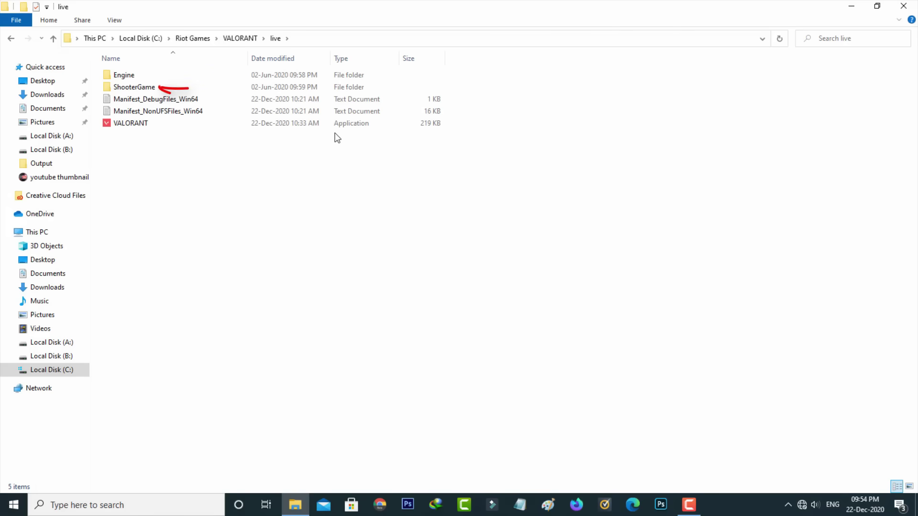
Open ShooterGame\Binaries\Win64 and scroll down to VALORANT-Win64-Shipping
double_click(228, 85)
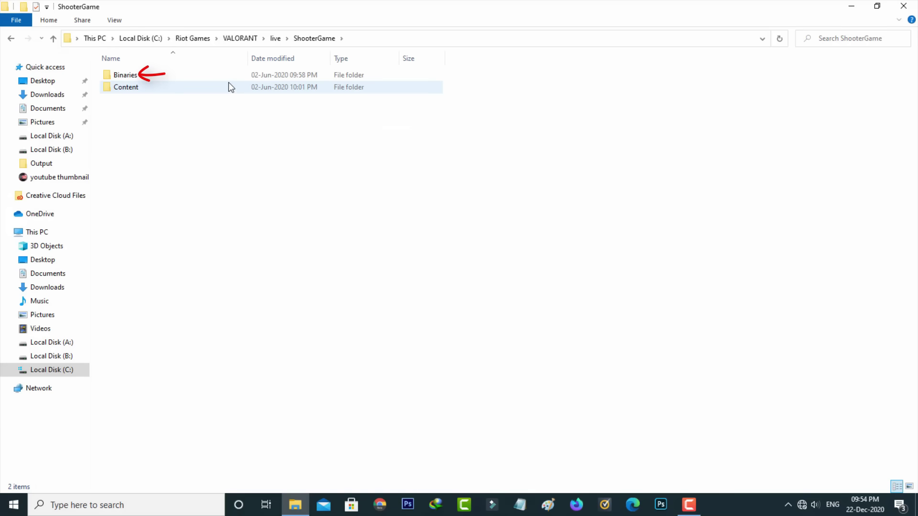
double_click(239, 76)
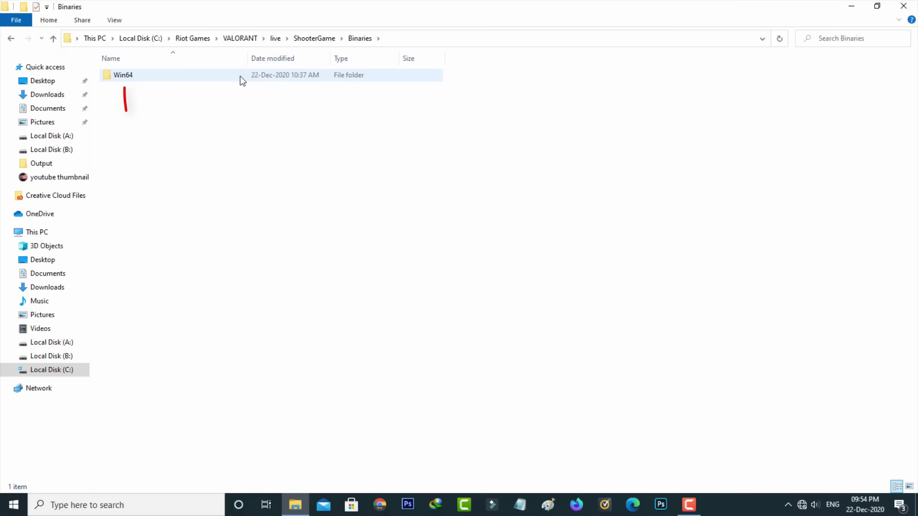
double_click(240, 76)
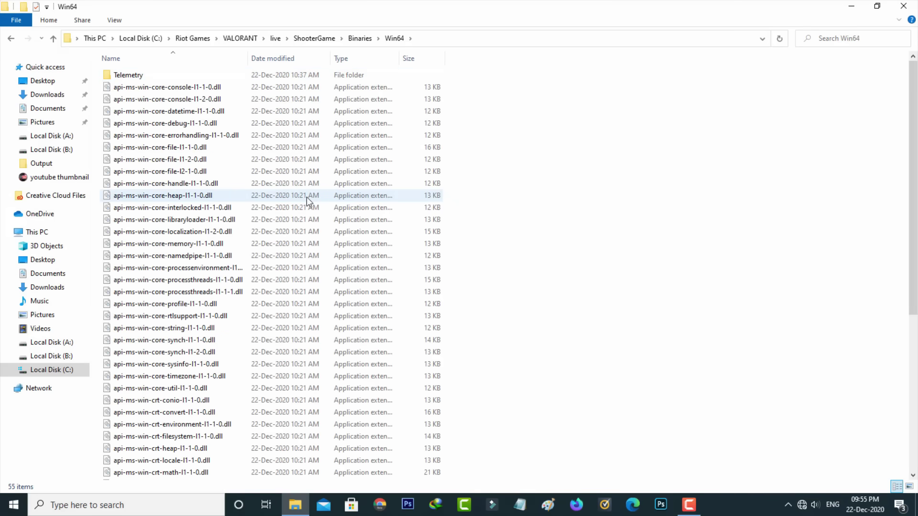
scroll(305, 197, "down", 2)
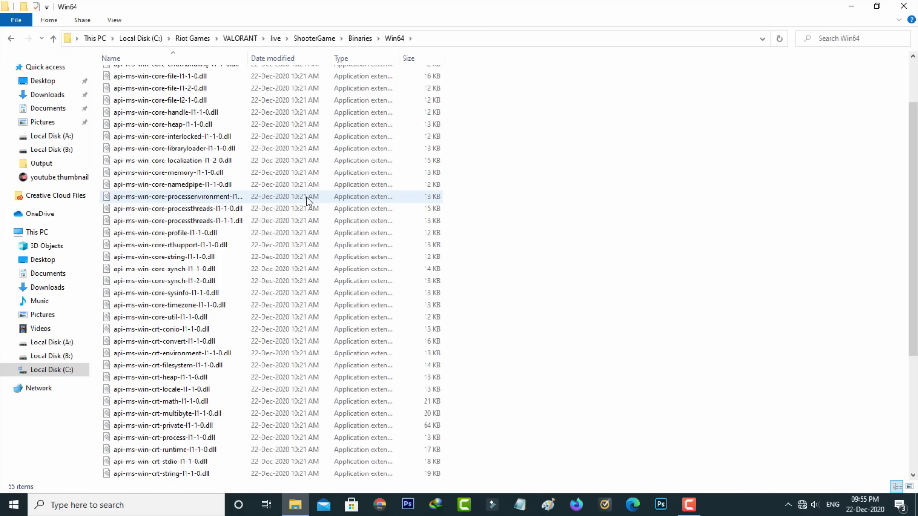
scroll(306, 197, "down", 4)
scroll(237, 334, "down", 1)
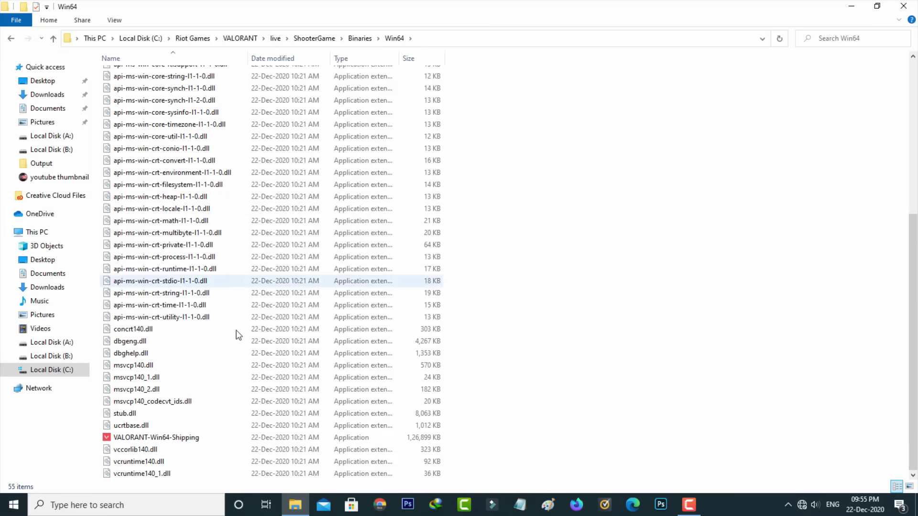
Enable Run as administrator and Windows 8 compatibility mode for VALORANT-Win64-Shipping, and apply
left_click(199, 434)
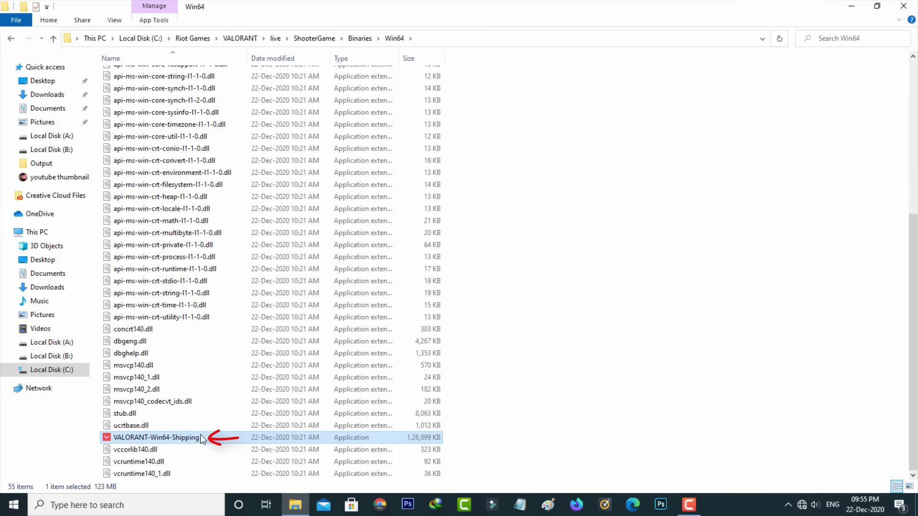
right_click(202, 438)
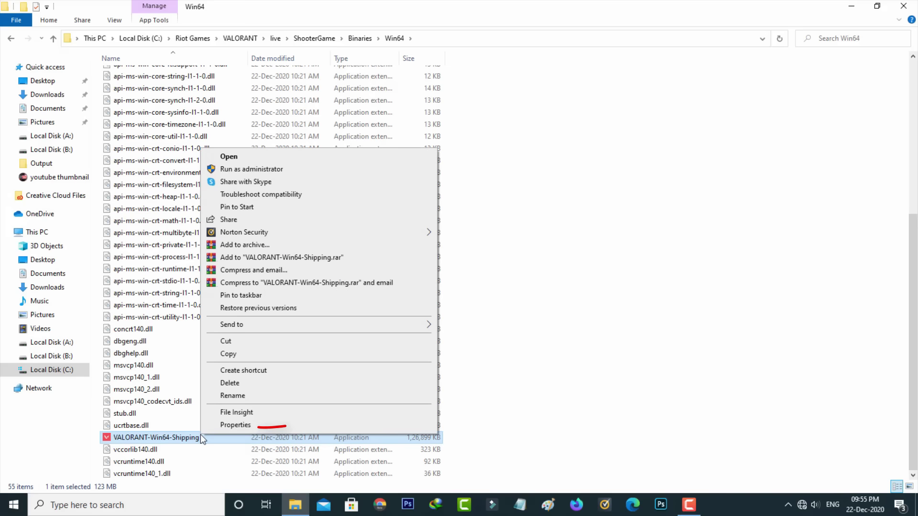
left_click(249, 426)
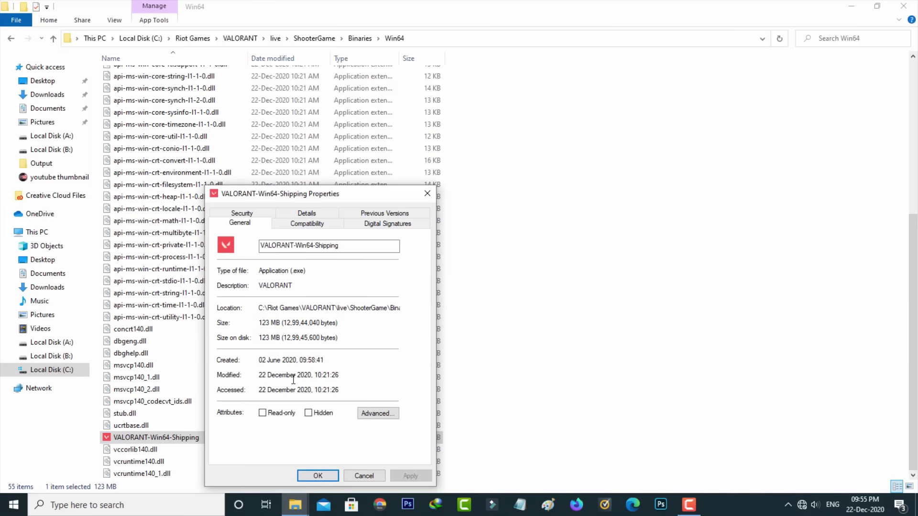
left_click(315, 226)
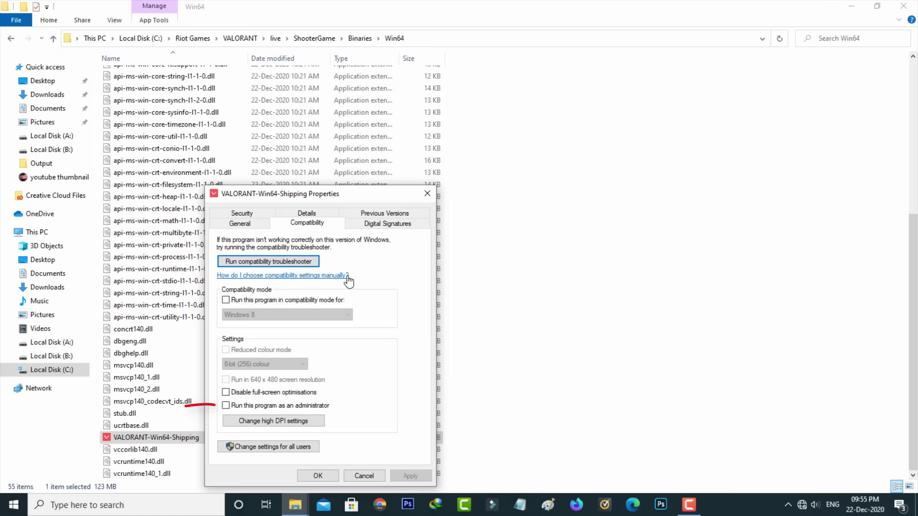
left_click(294, 407)
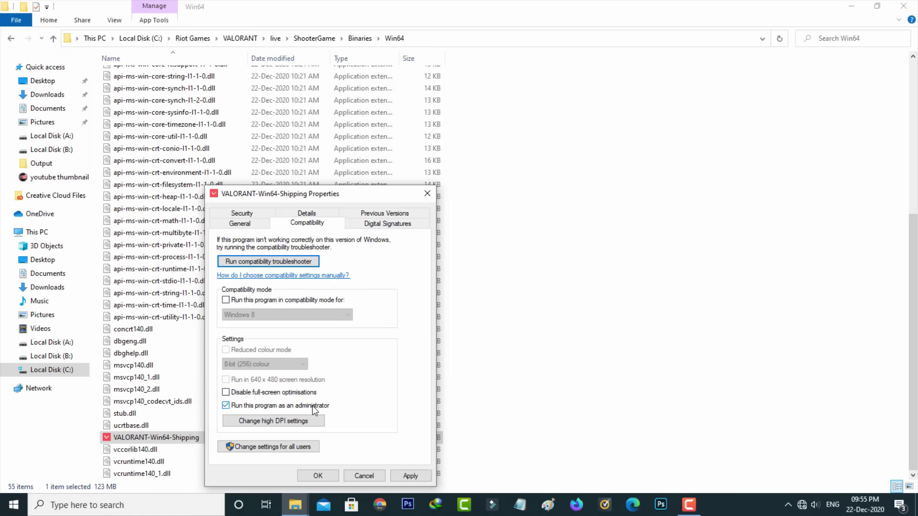
left_click(313, 301)
left_click(313, 316)
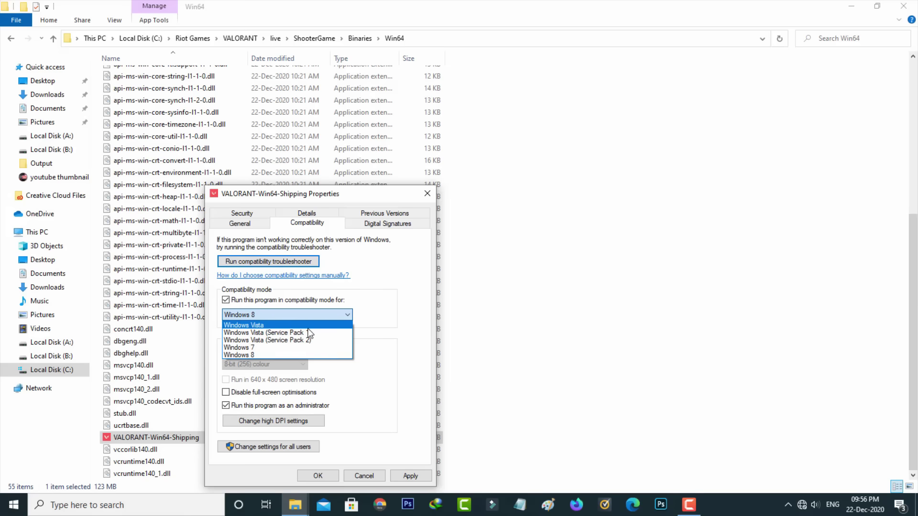
left_click(295, 355)
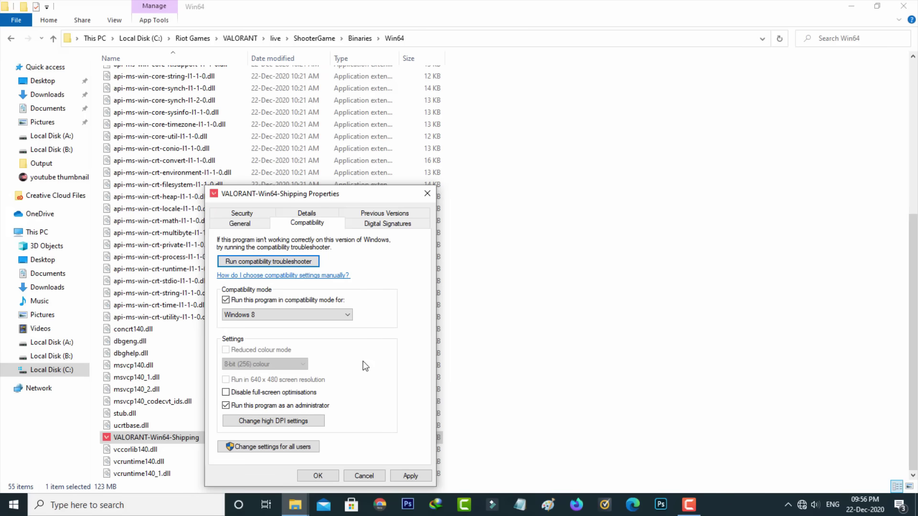
left_click(405, 476)
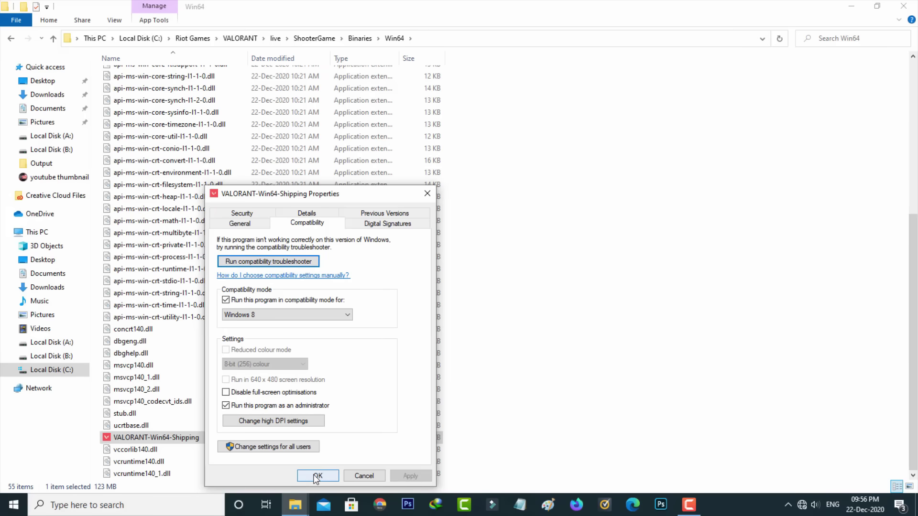
Close the properties, restart Windows, and launch VALORANT from its desktop shortcut
left_click(317, 475)
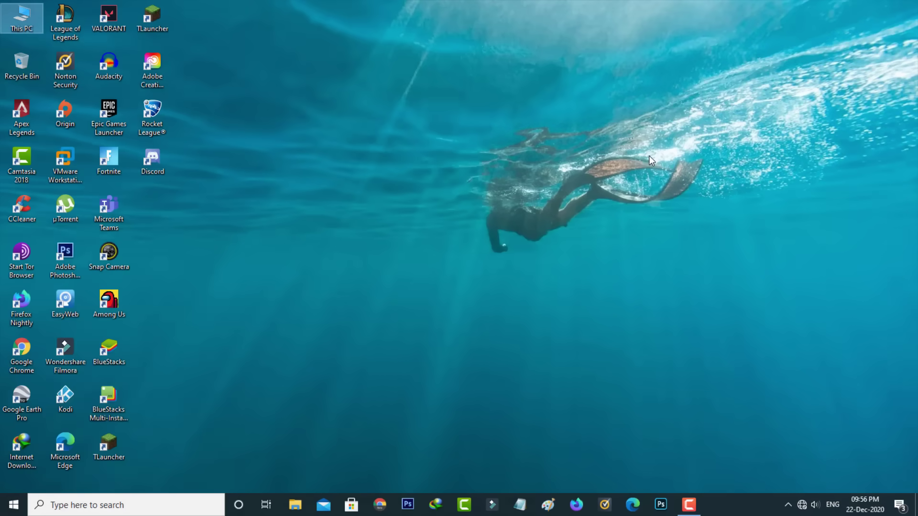
key("alt+F4")
key("Down")
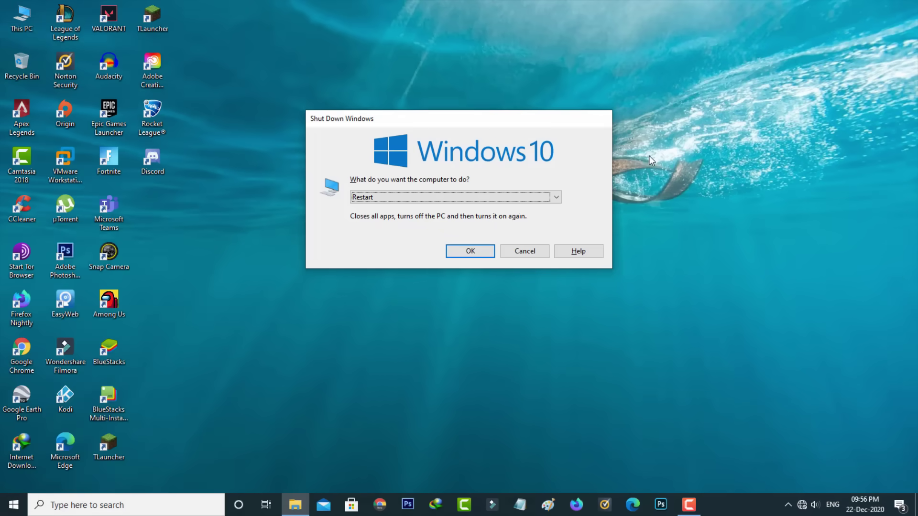
key("Return")
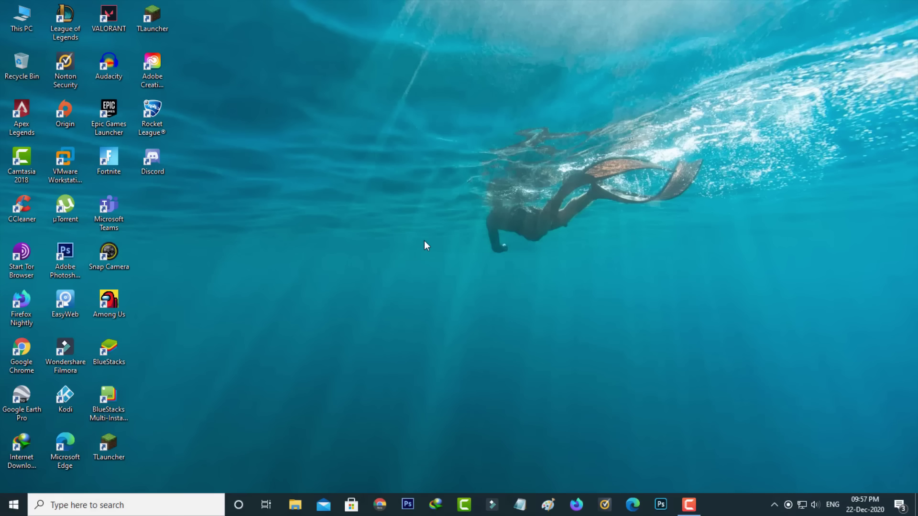
double_click(114, 28)
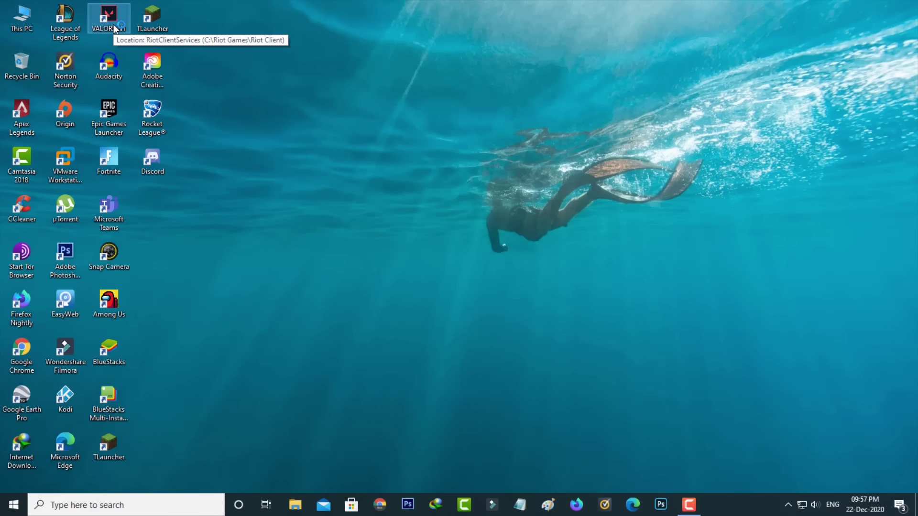